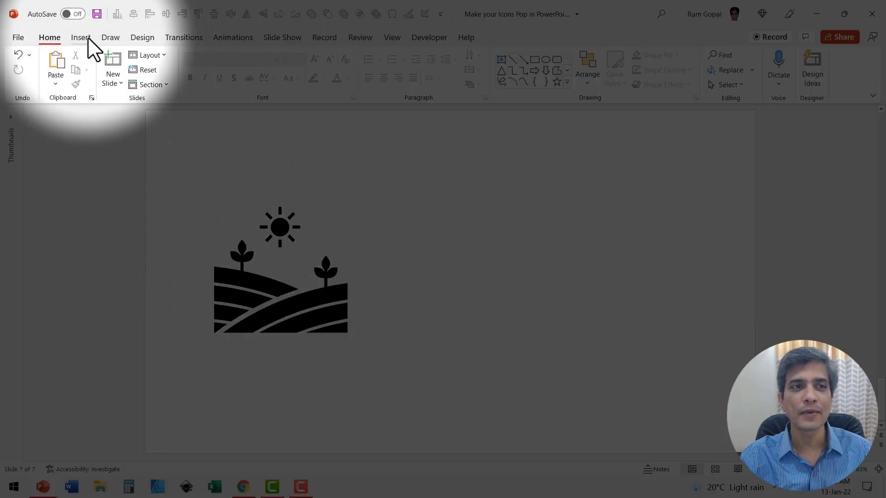
Insert the farm icon from the Icons library
left_click(81, 37)
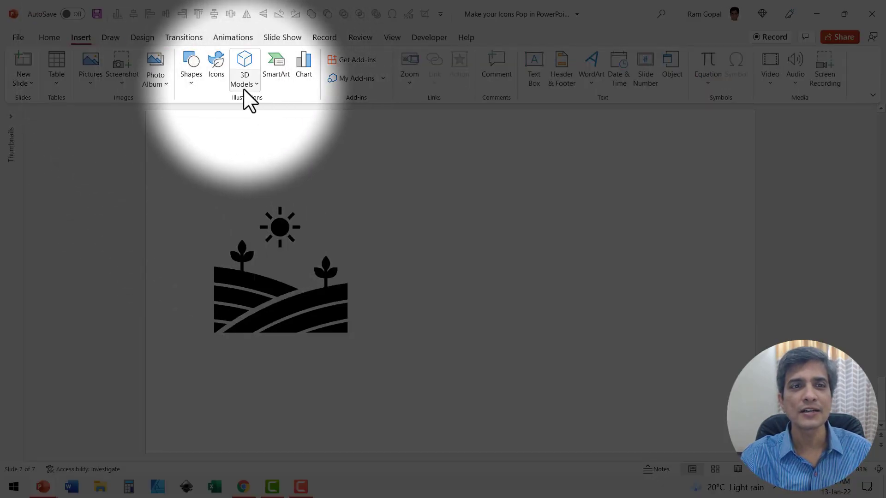
left_click(215, 73)
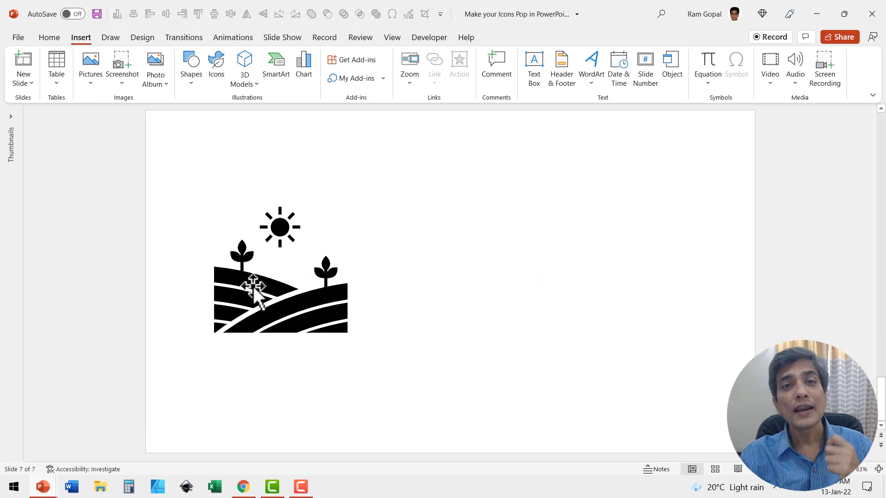
left_click(267, 296)
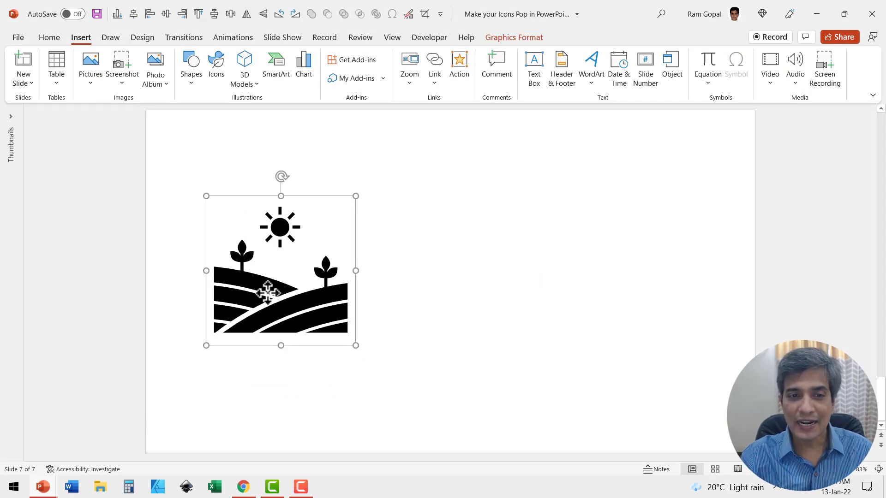
Fill the farm icon with teal
left_click(46, 37)
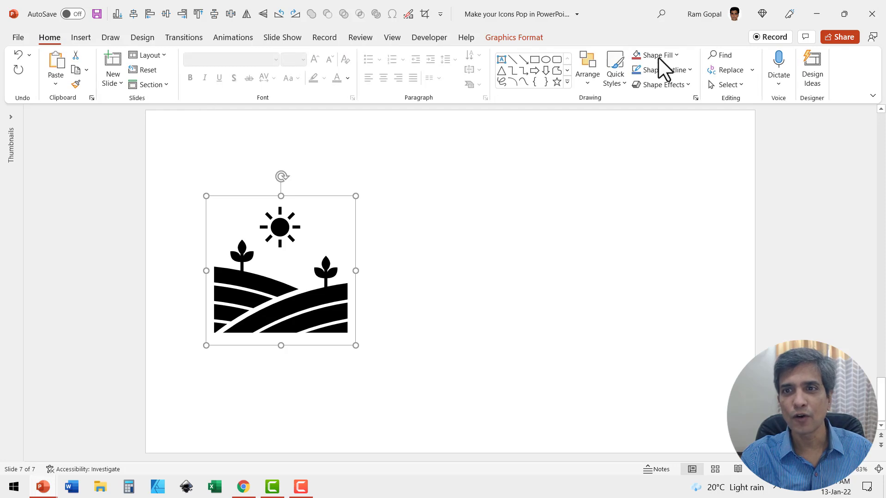
left_click(676, 54)
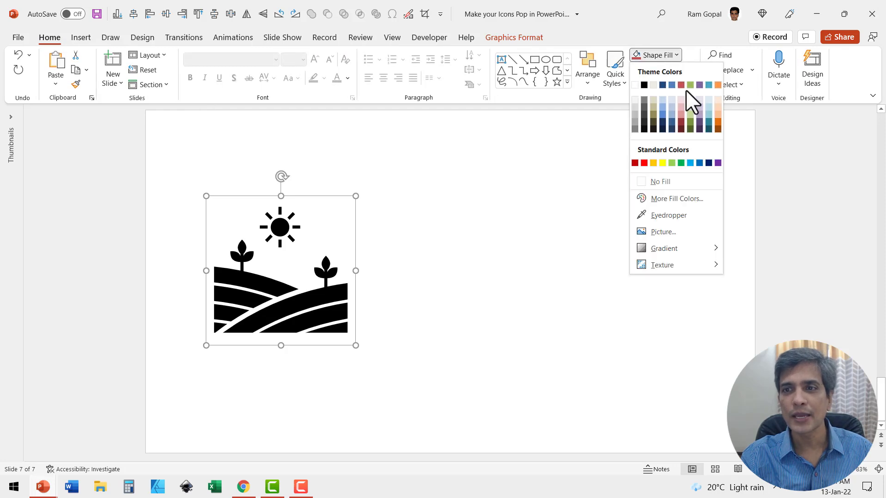
left_click(710, 123)
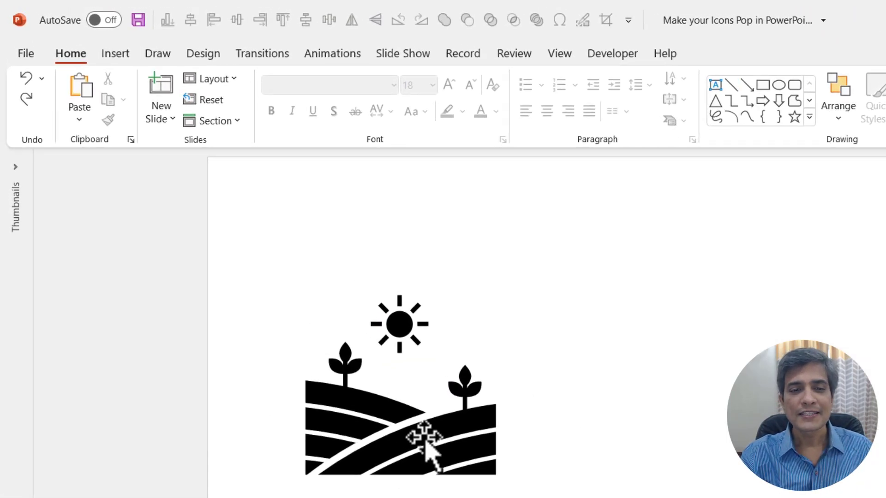
Convert the farm icon to shapes and group the sun pieces with Ctrl+G
right_click(425, 442)
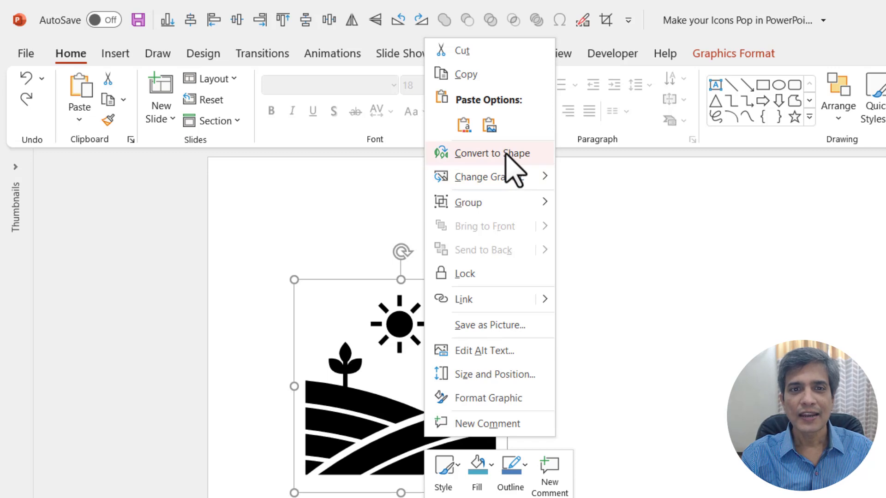
left_click(506, 154)
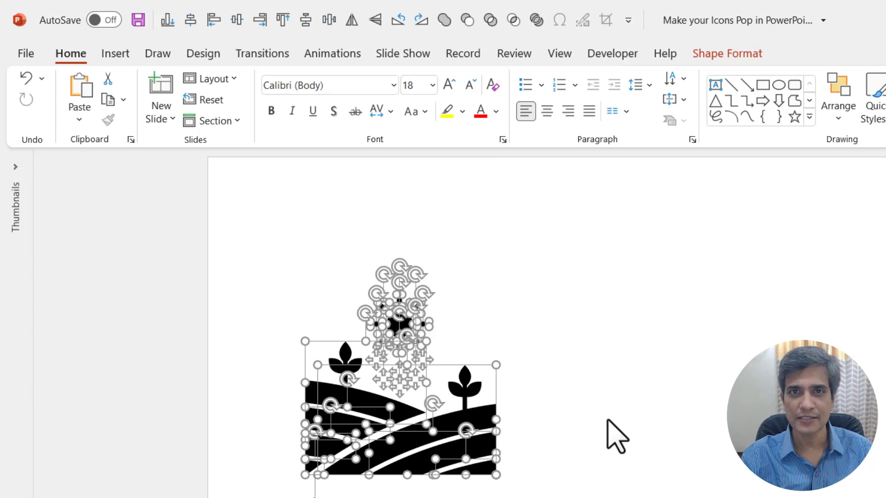
left_click(609, 418)
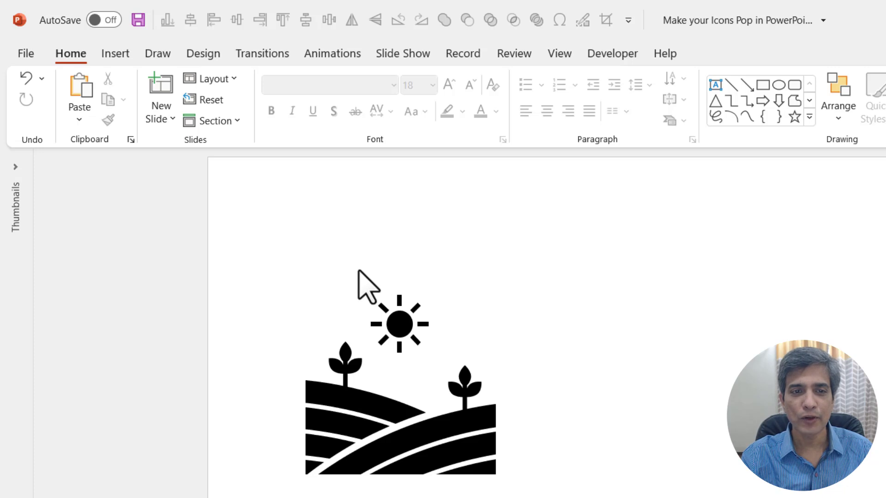
left_click_drag(350, 279, 462, 369)
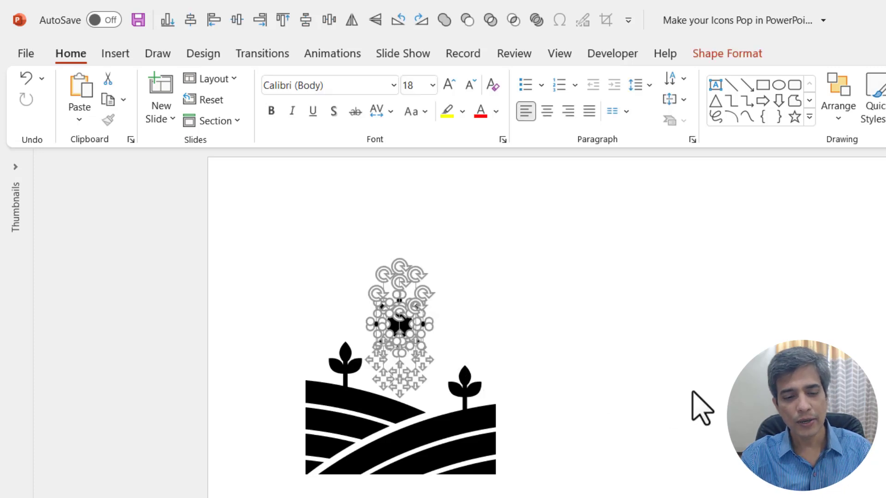
key("ctrl+g")
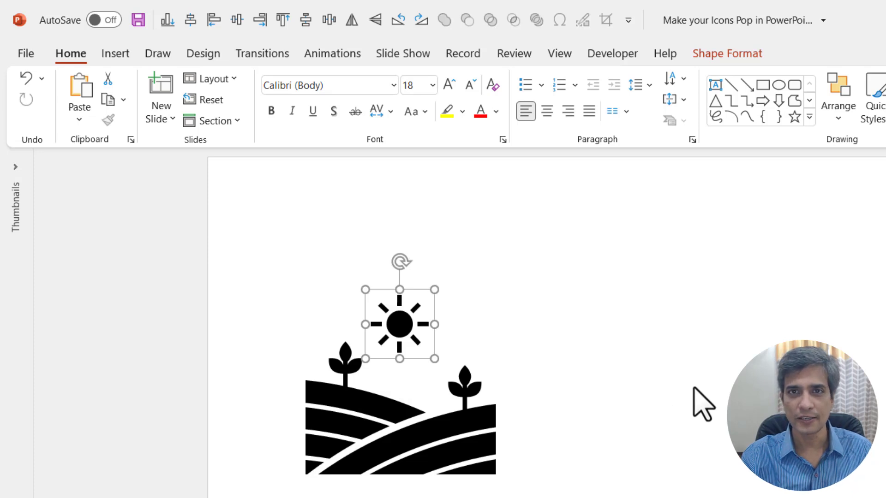
Fill the field stripes on both sides light green
left_click(582, 451)
left_click(462, 441)
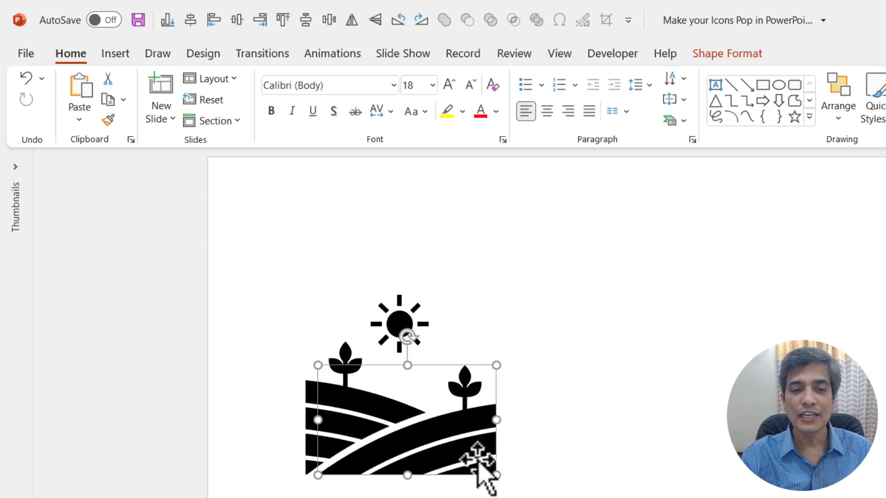
left_click(482, 466)
left_click(492, 478)
left_click(487, 470)
left_click(479, 444)
left_click(336, 425, "shift")
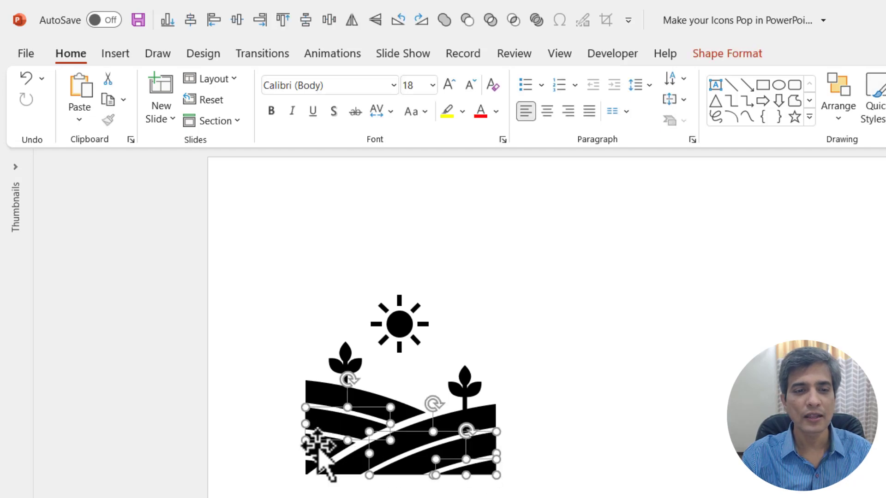
left_click(314, 465, "shift")
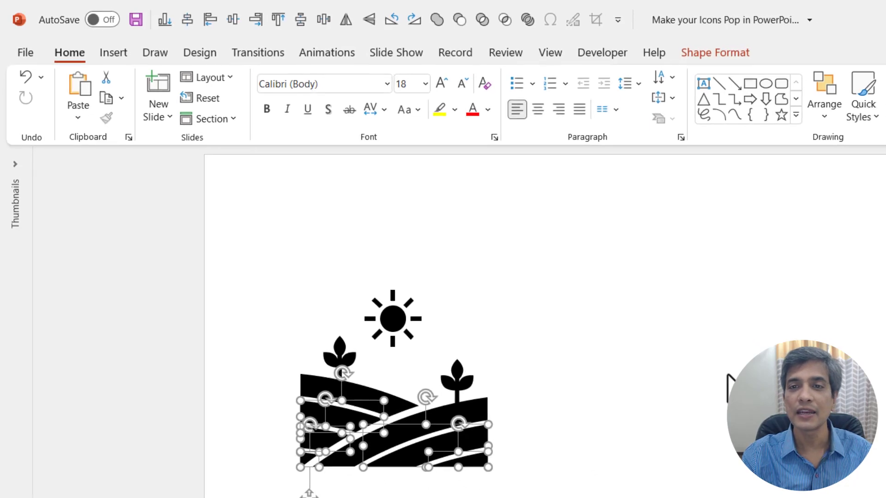
left_click(739, 60)
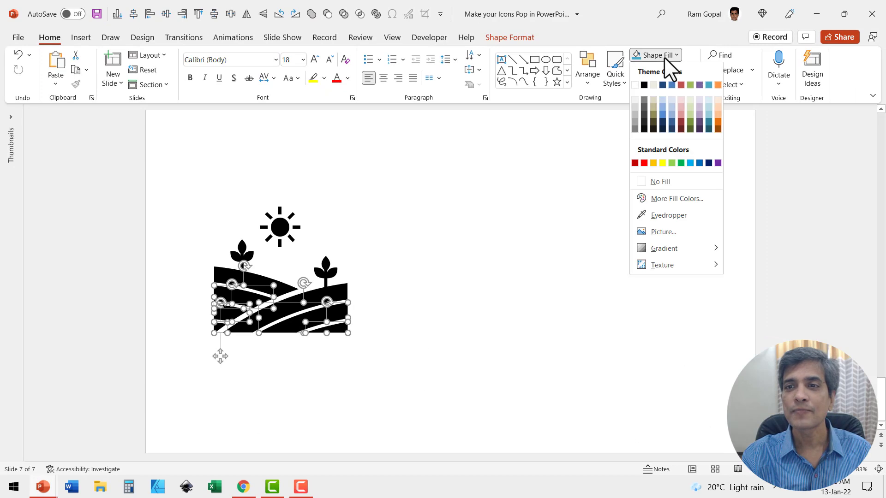
left_click(691, 124)
Fill the two black fields dark green
left_click(337, 292)
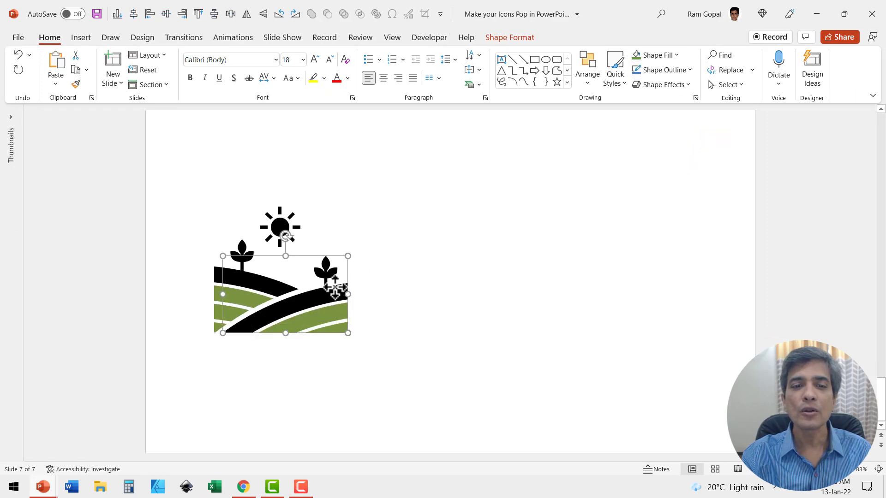
left_click(241, 274, "shift")
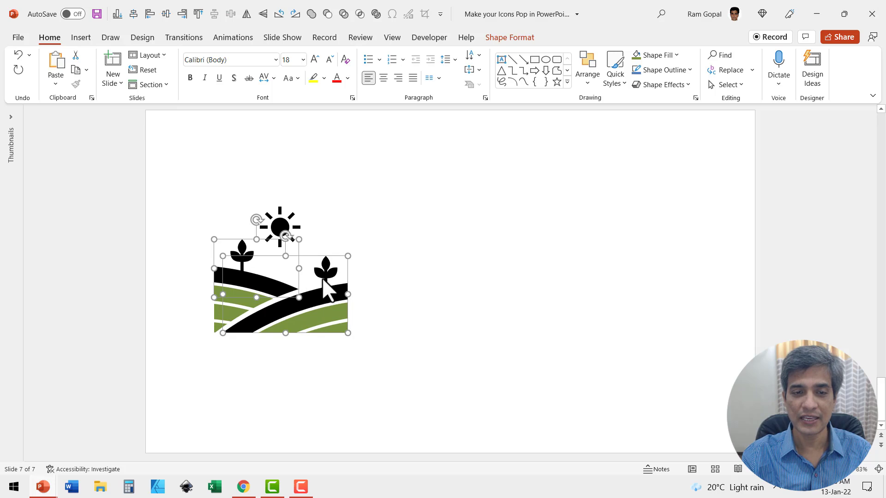
left_click(666, 55)
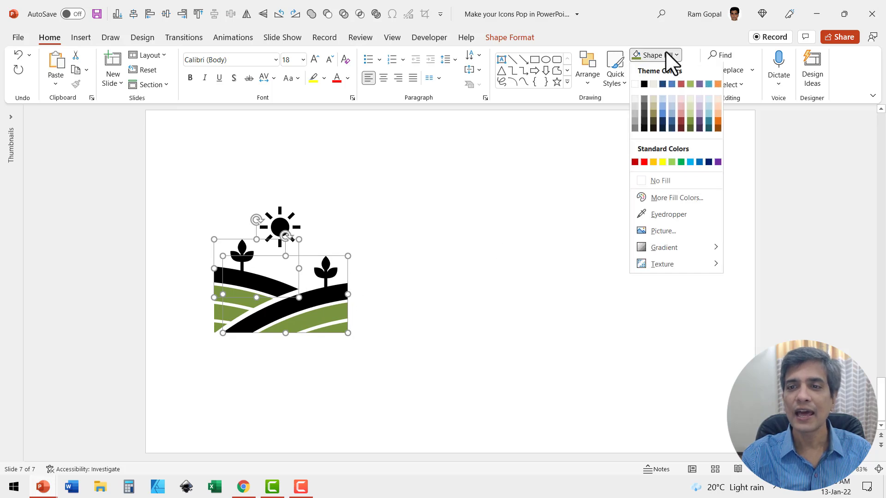
left_click(687, 128)
Fill the sun red
left_click(369, 325)
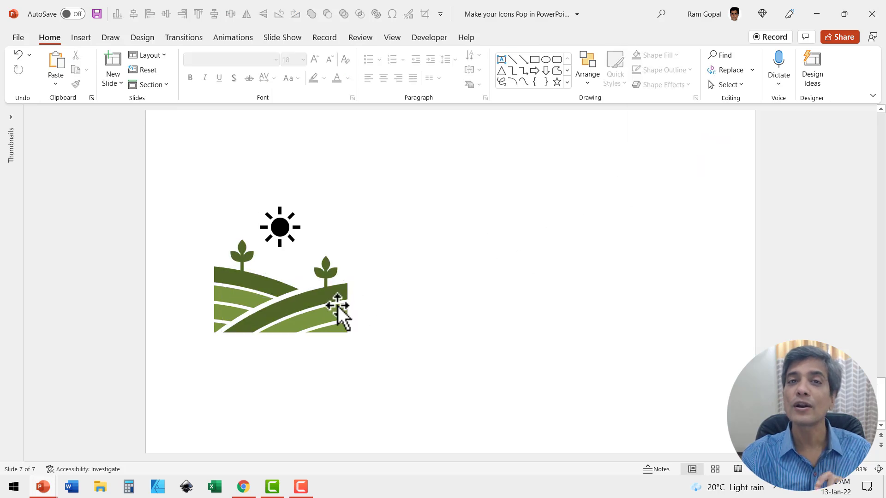
left_click(284, 228)
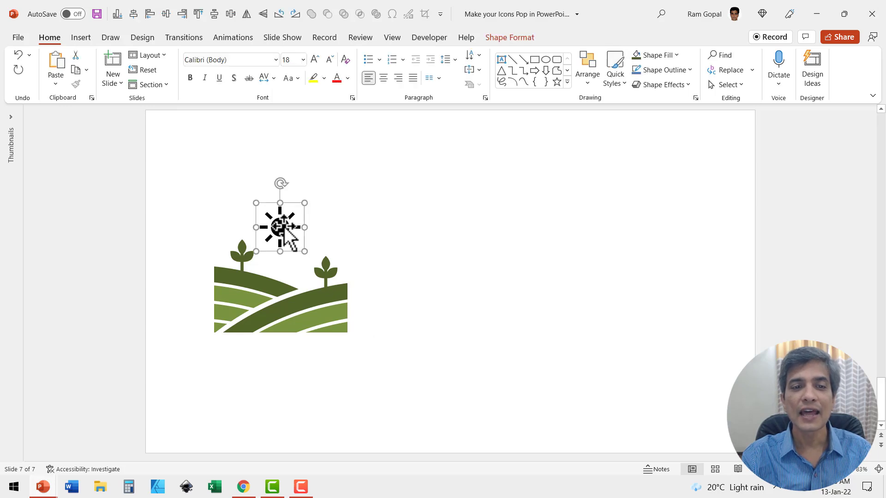
left_click(676, 56)
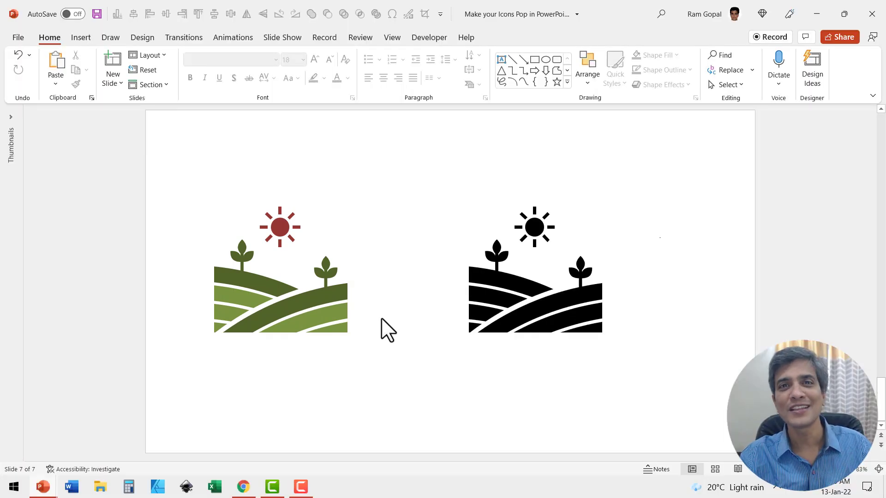
Delete the black icon, drag a copy of the coloured icon to the right, and select it
left_click_drag(625, 375, 386, 122)
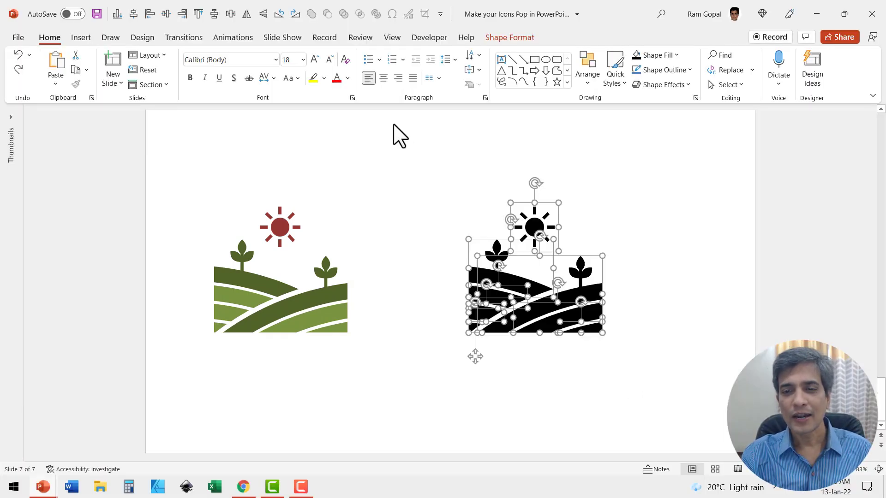
key("Delete")
left_click_drag(395, 366, 134, 161)
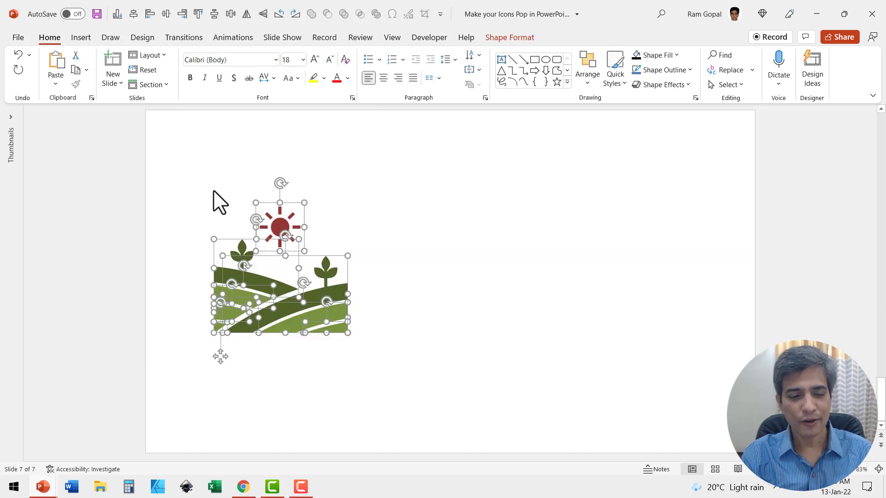
left_click_drag(271, 243, 278, 250)
left_click_drag(336, 304, 570, 292)
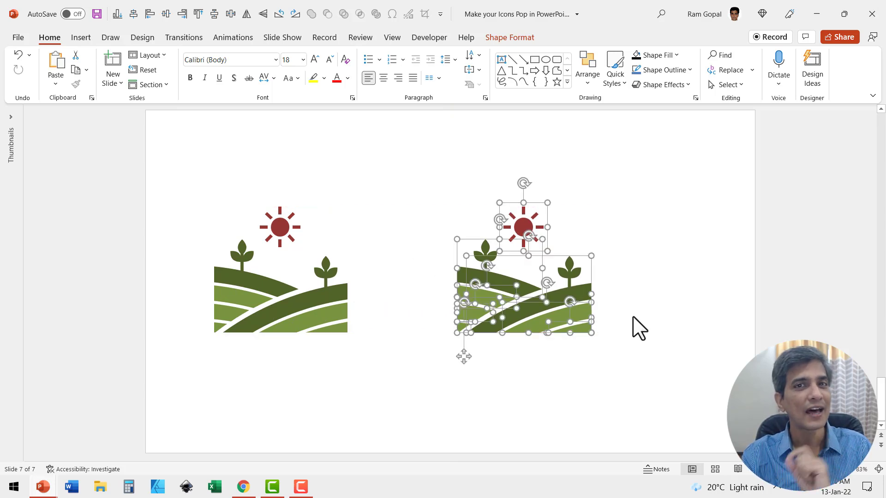
left_click(627, 302)
left_click_drag(615, 372, 420, 162)
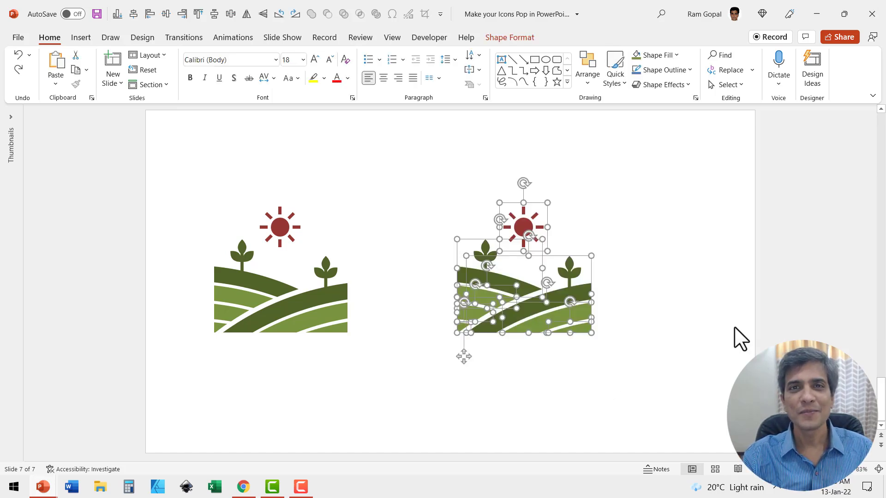
Apply the second Sketched outline style to the right-hand copy
left_click(663, 71)
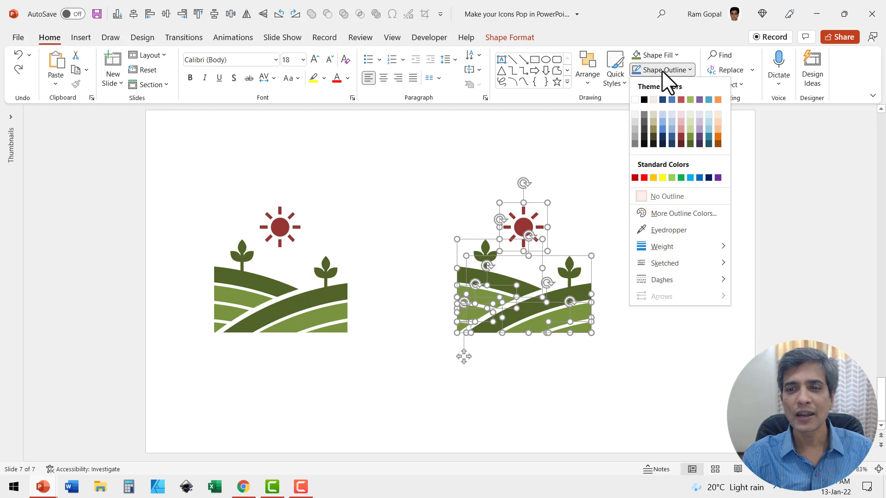
mouse_move(671, 265)
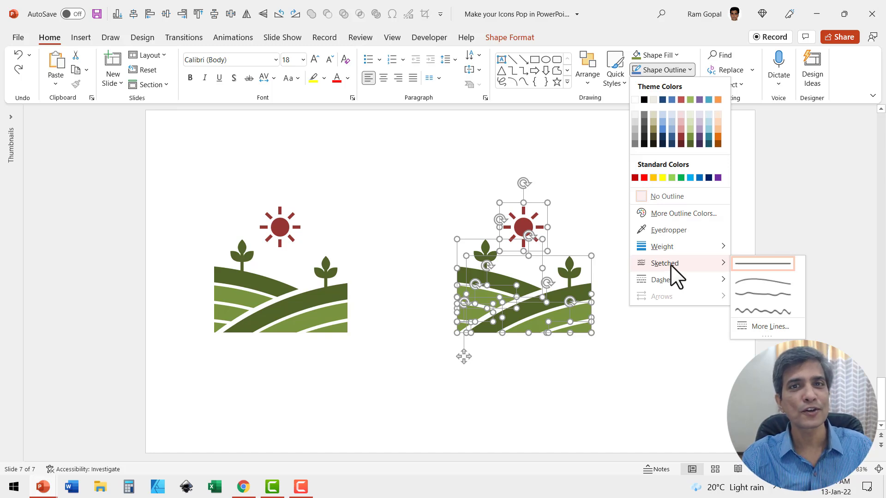
left_click(755, 282)
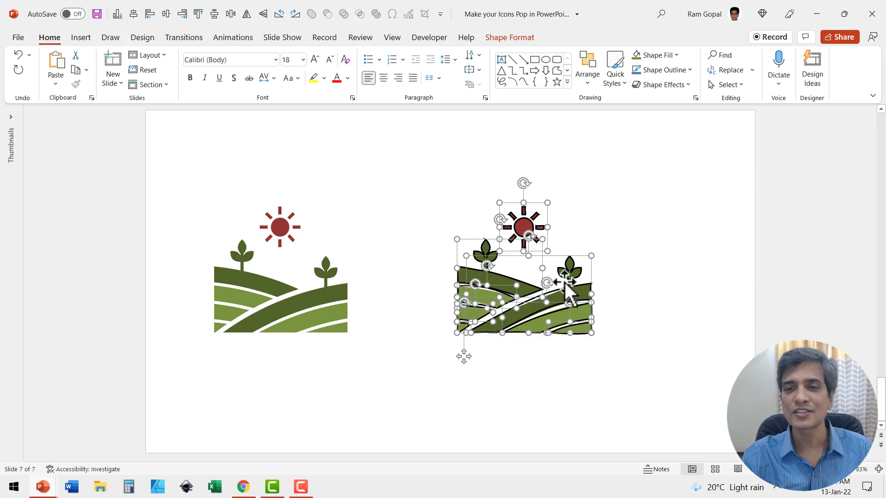
Select only the sun of the right-hand sketched copy
left_click(629, 291)
left_click_drag(614, 264, 481, 160)
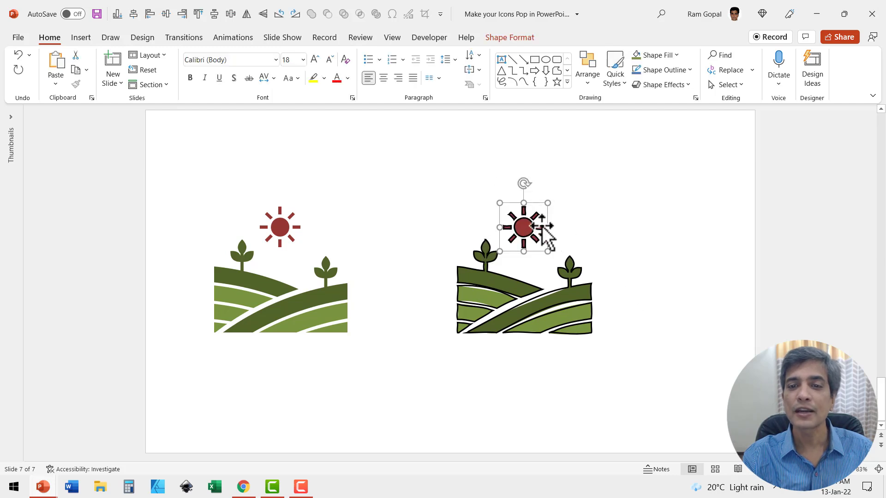
Fill the copy's sun light pink and its two hills a lighter green
left_click(656, 54)
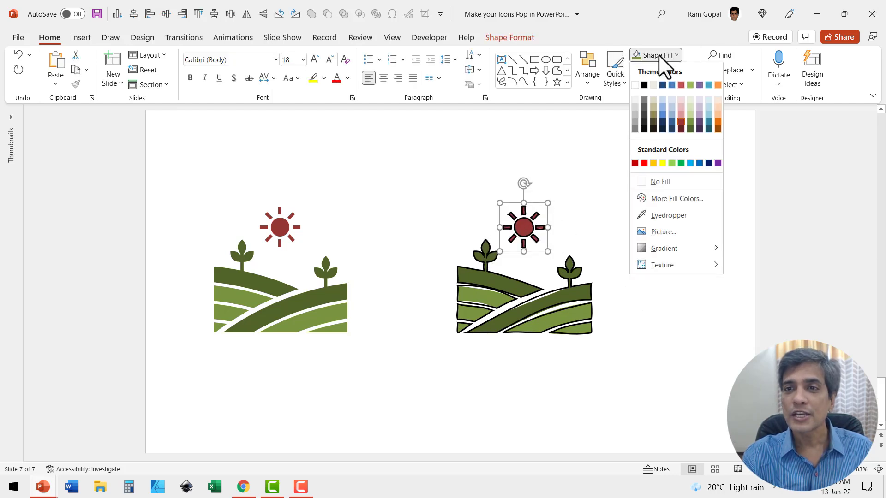
left_click(680, 115)
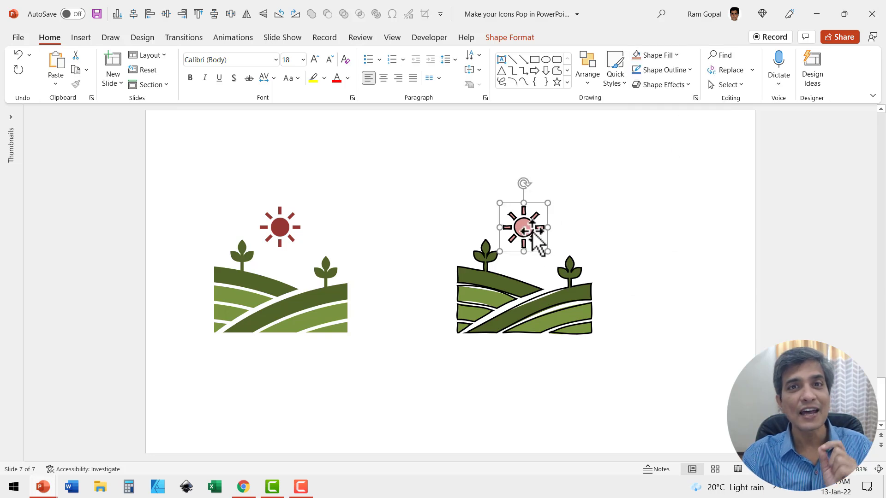
left_click(549, 294)
left_click(479, 276, "shift")
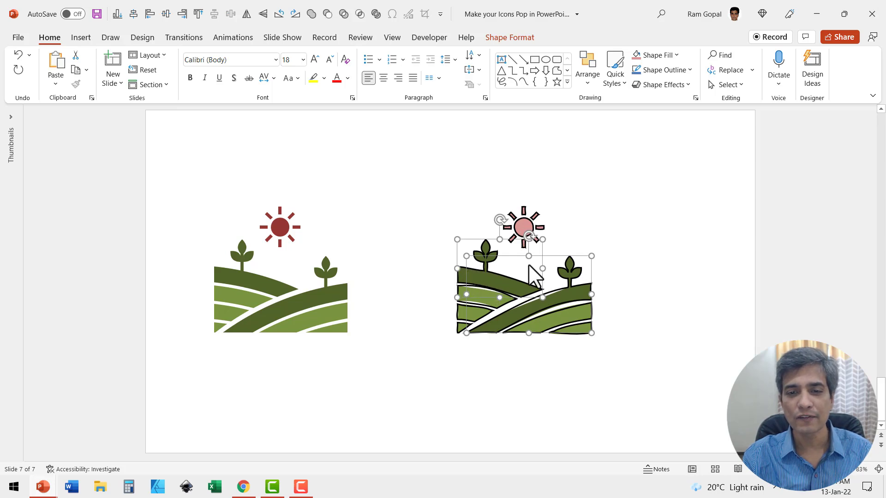
left_click(669, 60)
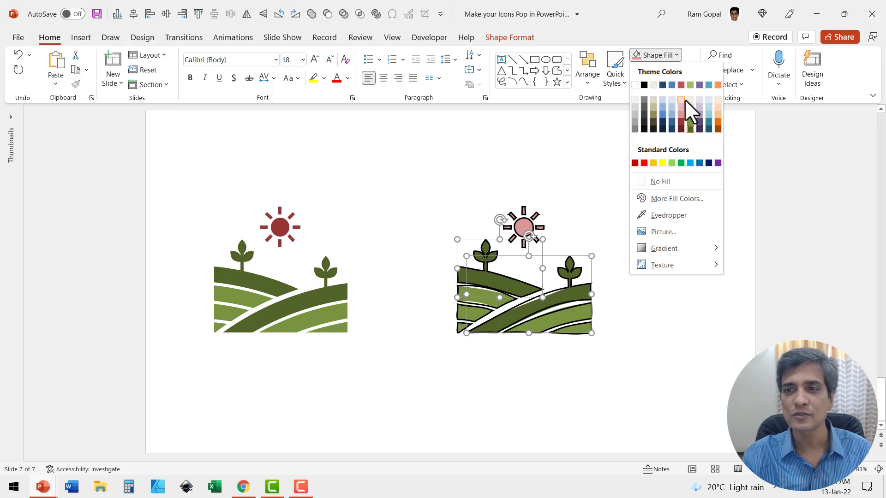
left_click(690, 123)
Fill the two small left field bands pale green
left_click(574, 311)
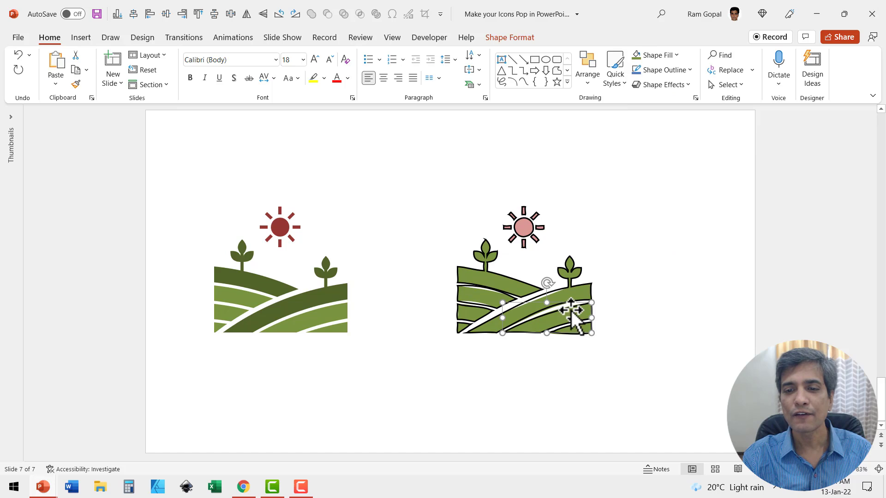
left_click(482, 340)
left_click(462, 321)
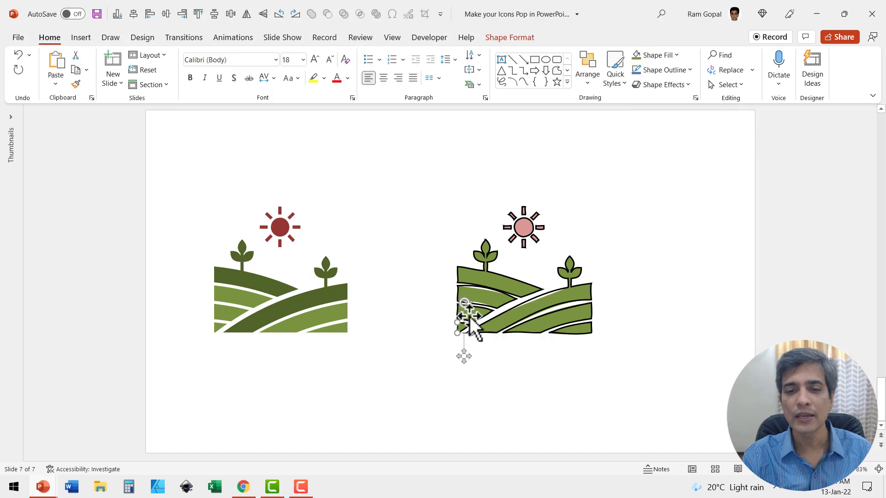
left_click(497, 297, "shift")
left_click(658, 57)
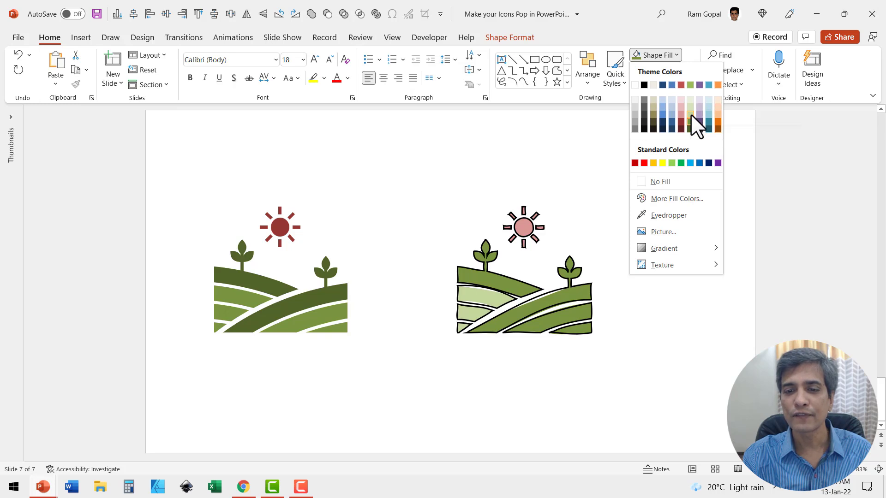
left_click(691, 114)
Select every shape of the sketched copy to adjust its outlines
left_click(646, 355)
left_click_drag(627, 368, 425, 129)
left_click(652, 71)
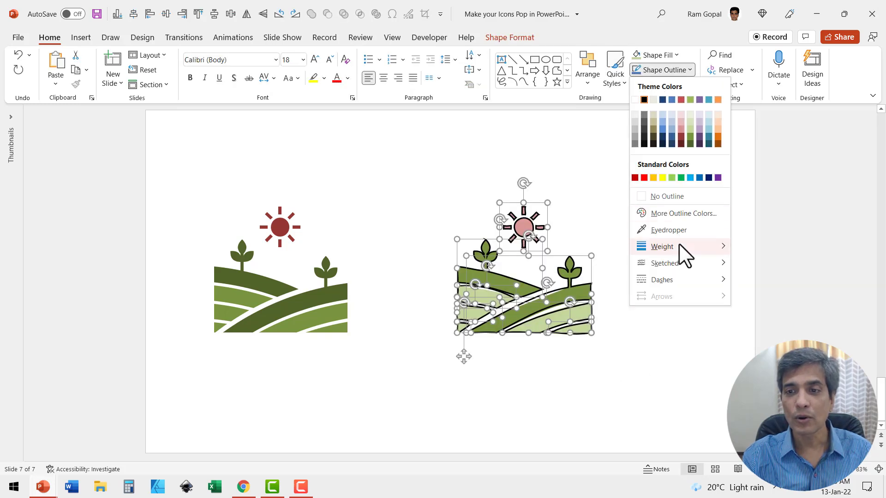
Set all outlines of the sketched copy to 1½ pt weight
mouse_move(677, 246)
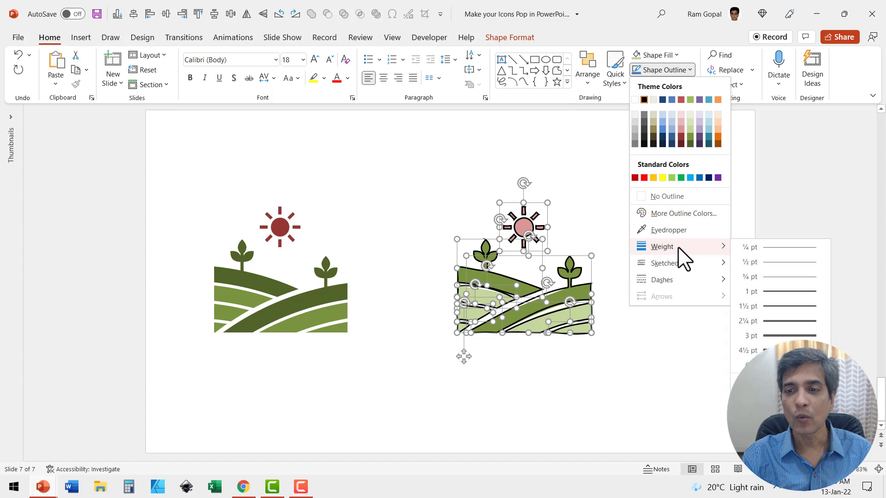
left_click(774, 309)
left_click(507, 397)
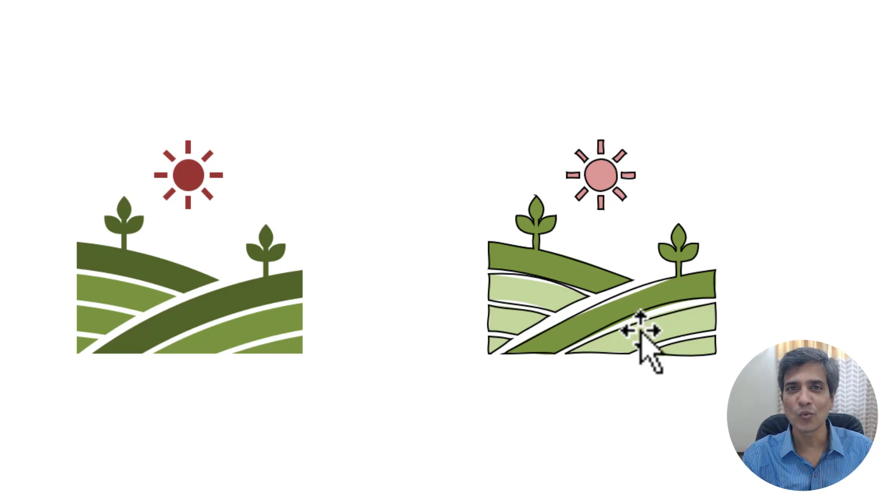
Delete the sketched right-hand copy of the farm icon
left_click_drag(822, 432, 364, 35)
key("Delete")
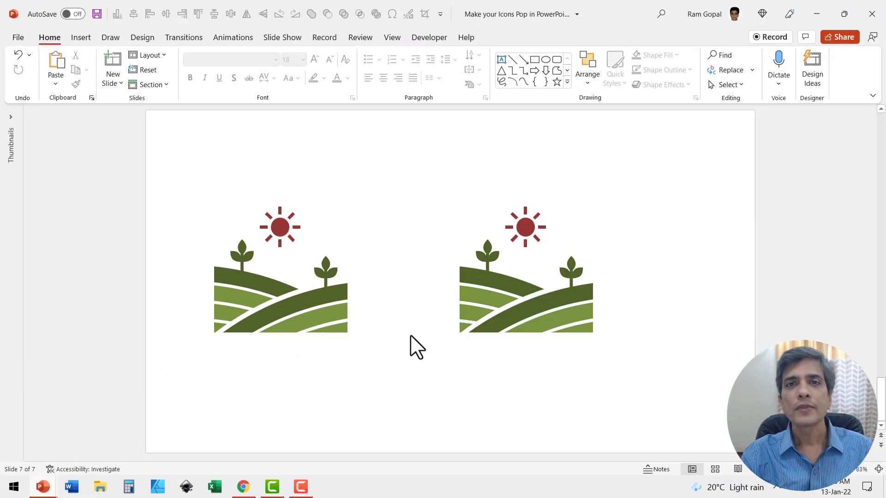
Give the left farm icon a Fade entrance animation
left_click(328, 307)
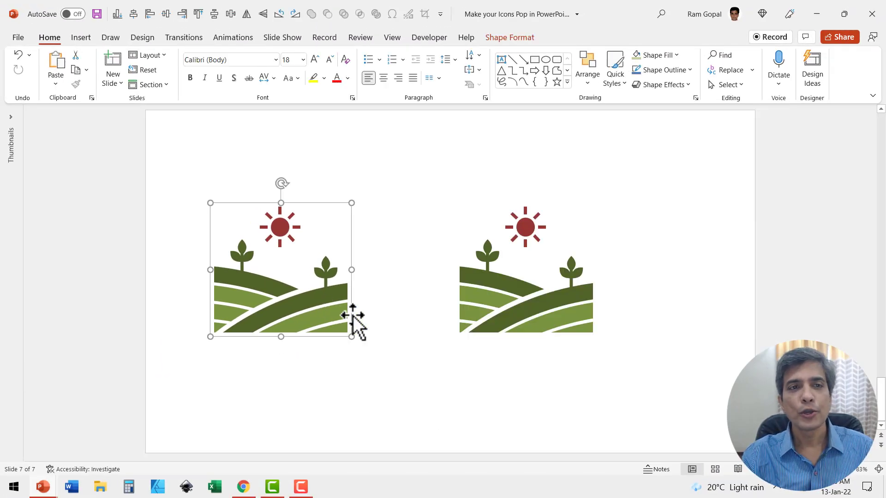
left_click(242, 38)
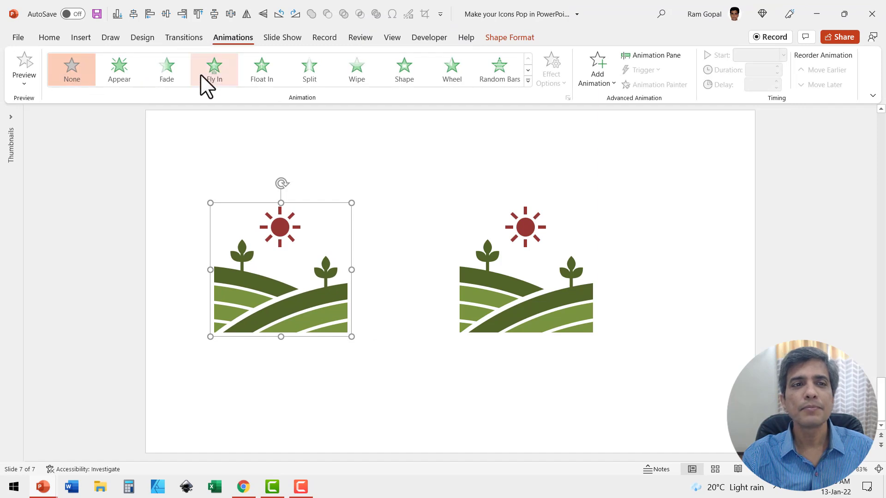
left_click(167, 70)
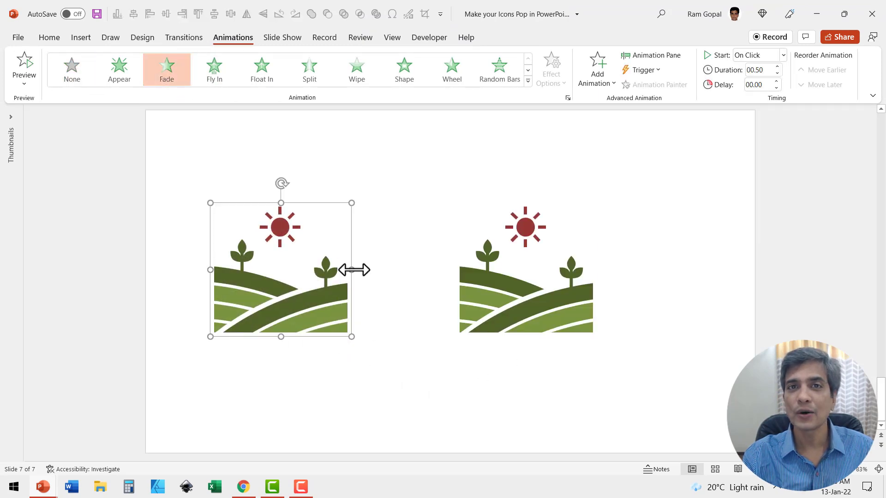
left_click(359, 282)
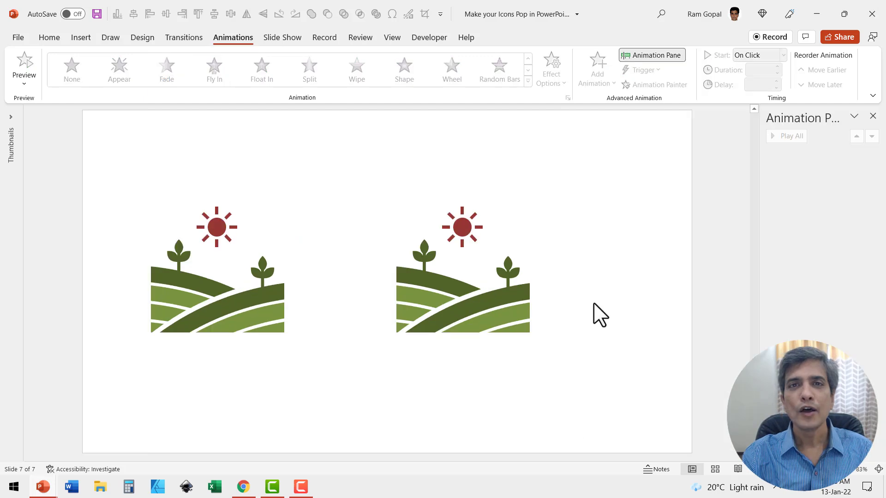
Give the right icon's lower field shapes a Wipe entrance from the left
left_click(498, 310)
left_click(510, 311)
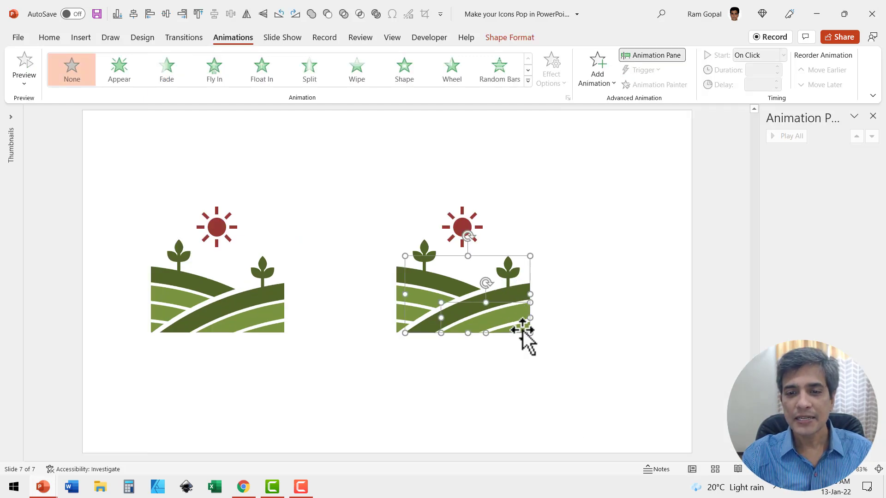
left_click(361, 77)
left_click(552, 74)
left_click(592, 150)
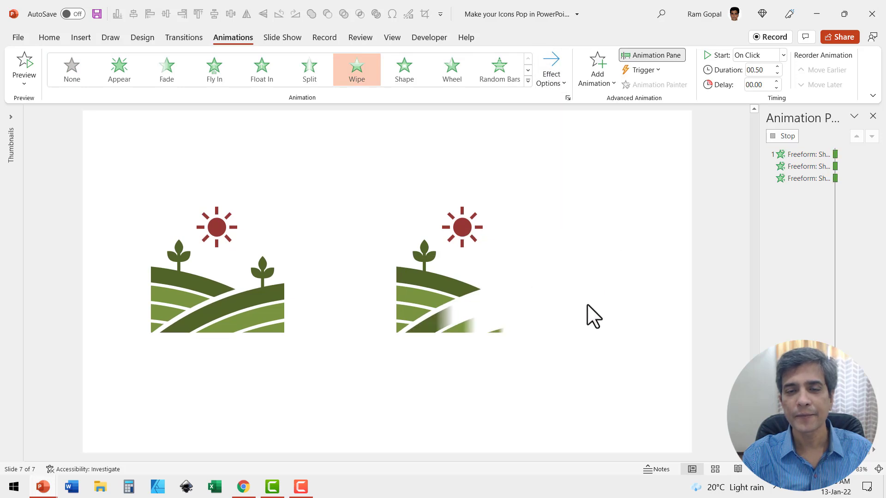
Make three more field pieces wipe in from the right, starting With Previous
left_click(422, 295)
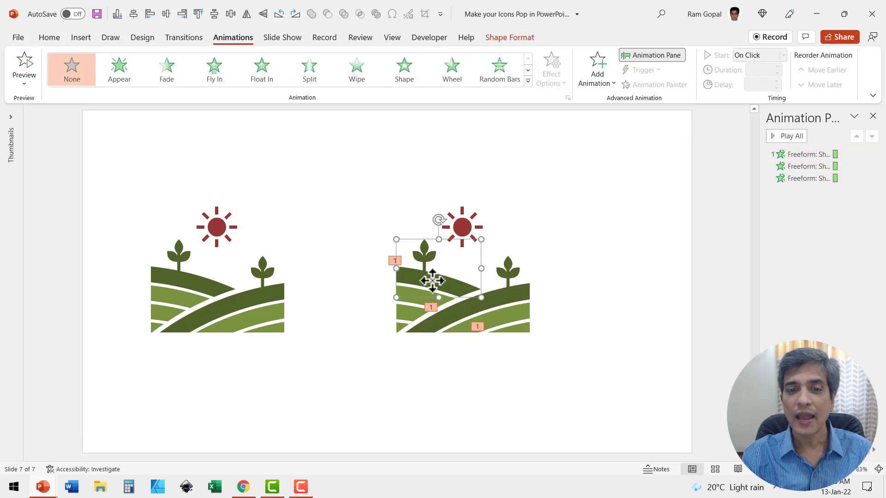
left_click(409, 319, "shift")
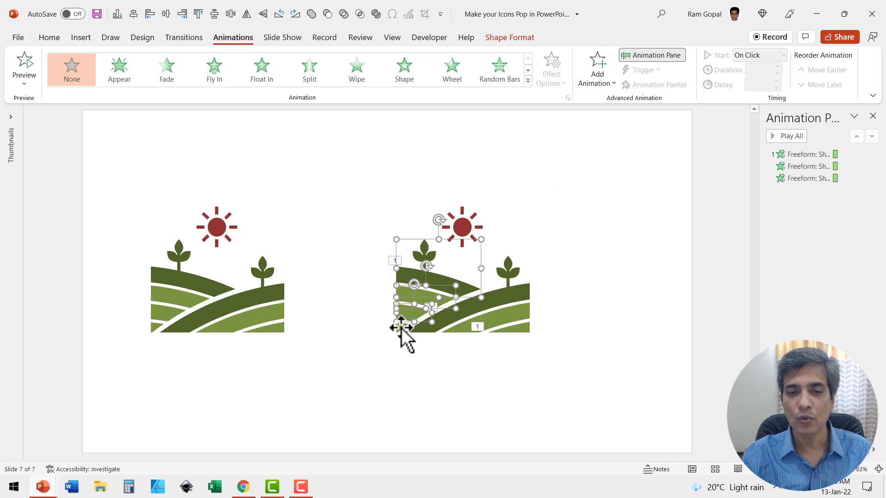
left_click(400, 328, "shift")
left_click(567, 74)
left_click(595, 179)
left_click(750, 55)
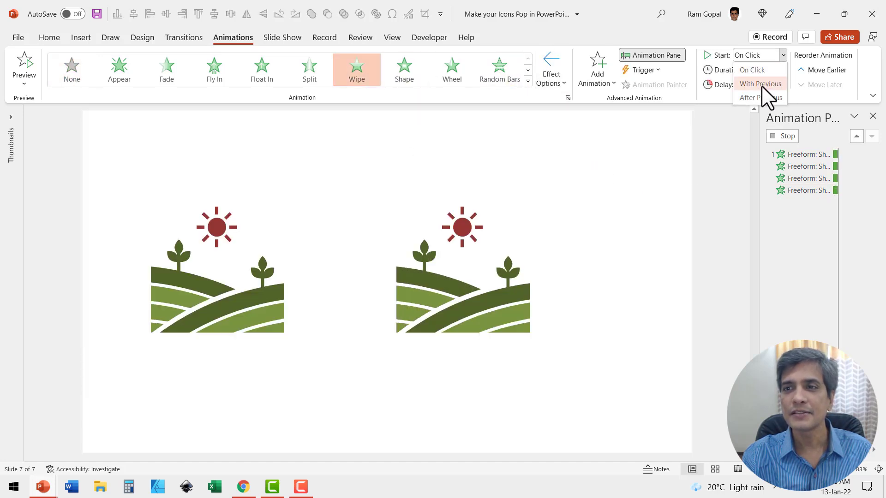
left_click(759, 81)
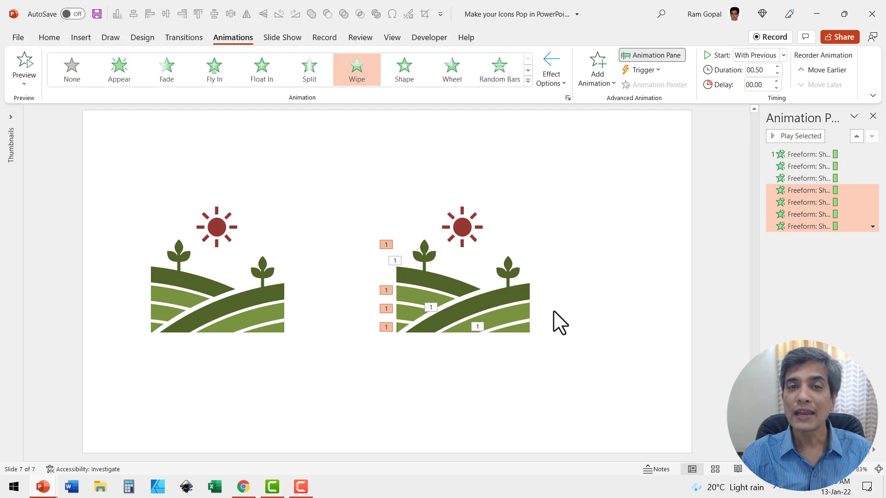
left_click_drag(560, 288, 415, 158)
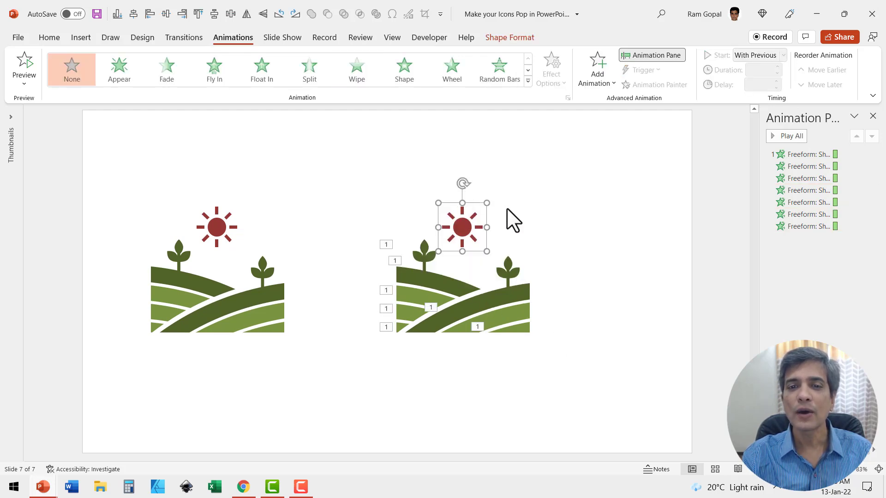
Give the sun a Float In entrance lasting 00.50, starting With Previous, then run the slide show
left_click(269, 76)
left_click(776, 73)
left_click(777, 74)
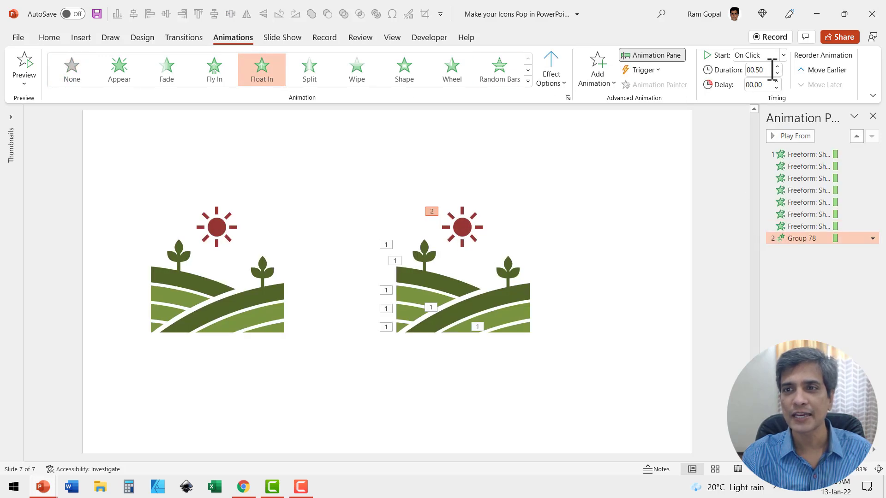
left_click(752, 55)
left_click(762, 82)
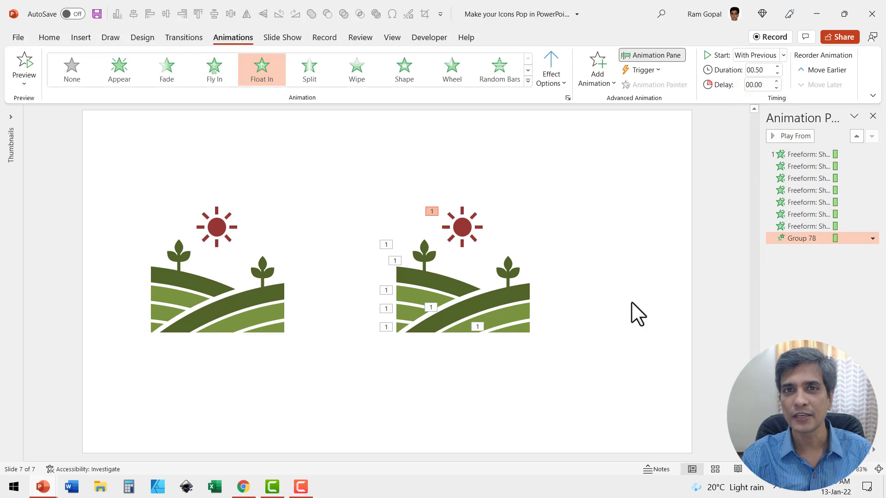
left_click(761, 470)
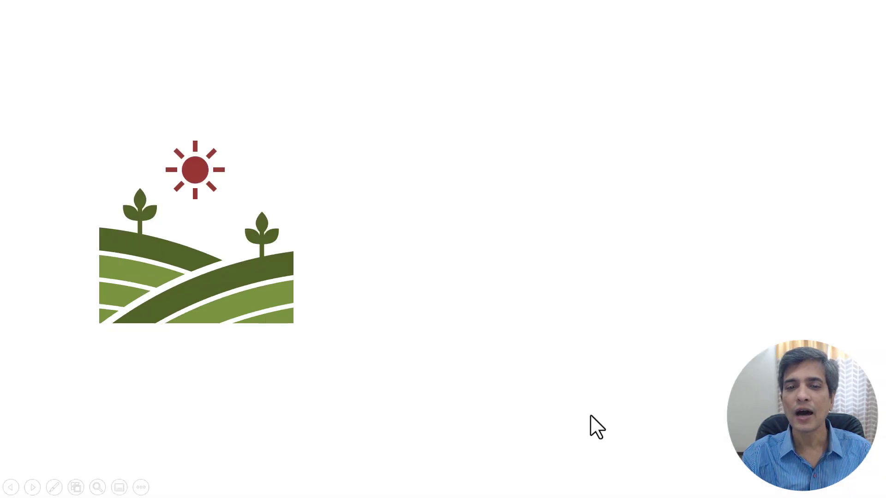
Advance the slide show to the 'Five Points with Icons' slide
left_click(538, 395)
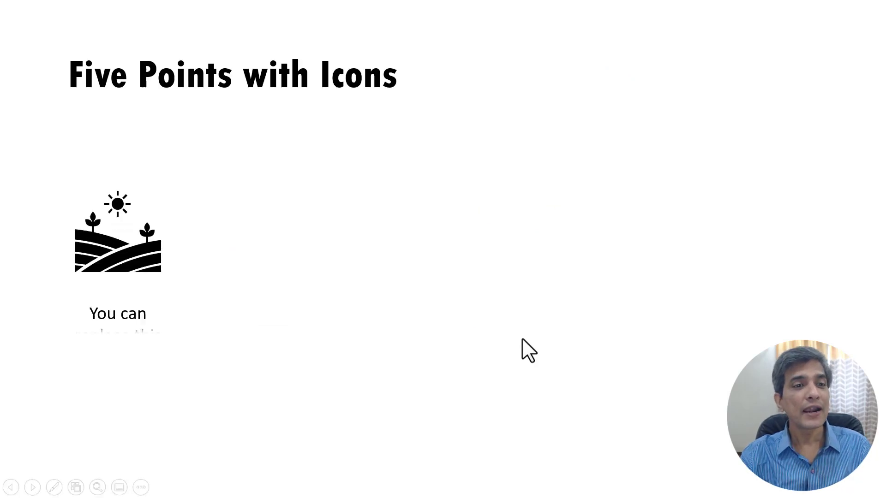